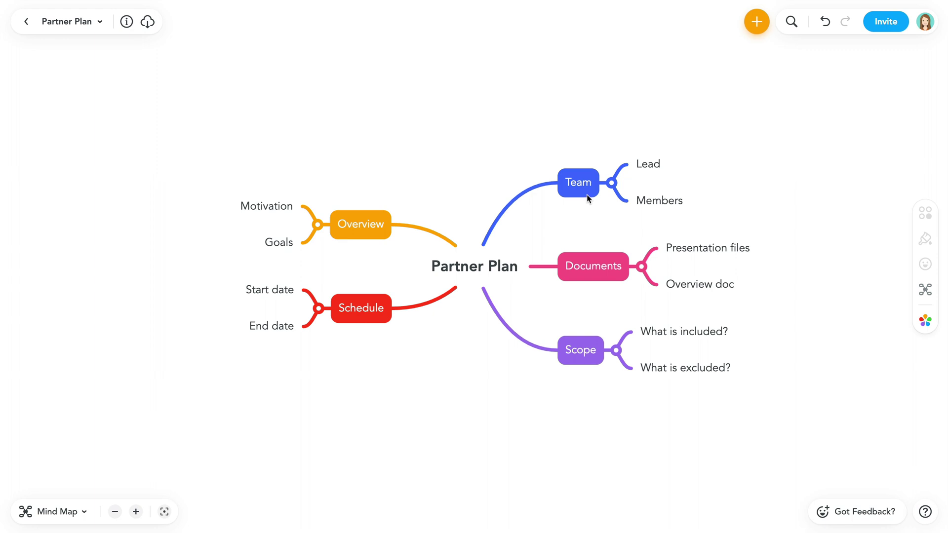
# - Search the icons for 'tea' and add the team icon to the Team topic
pyautogui.click(453, 95)
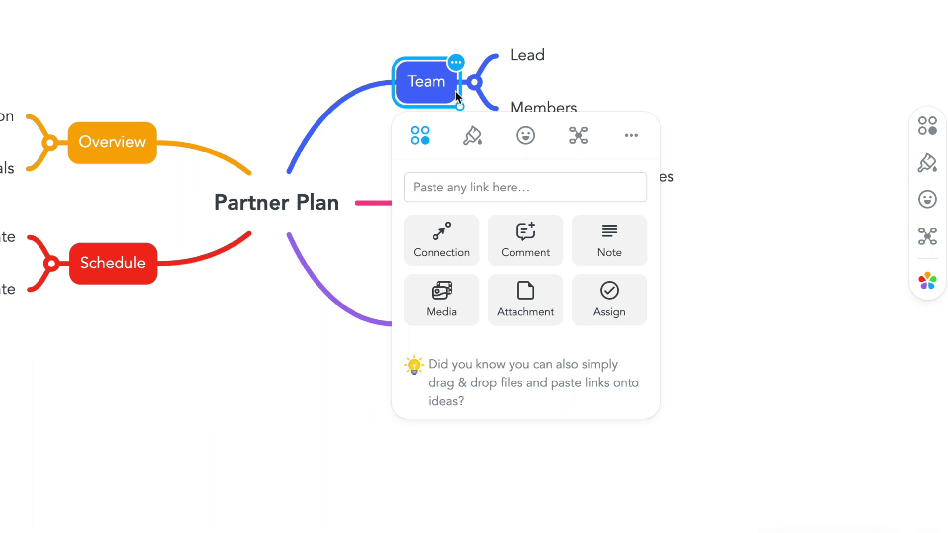
pyautogui.click(525, 135)
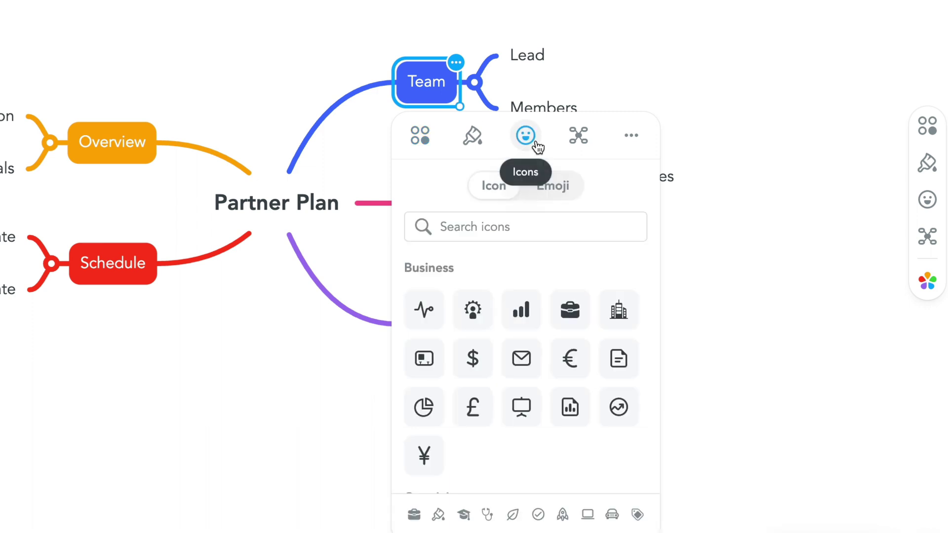
pyautogui.click(554, 187)
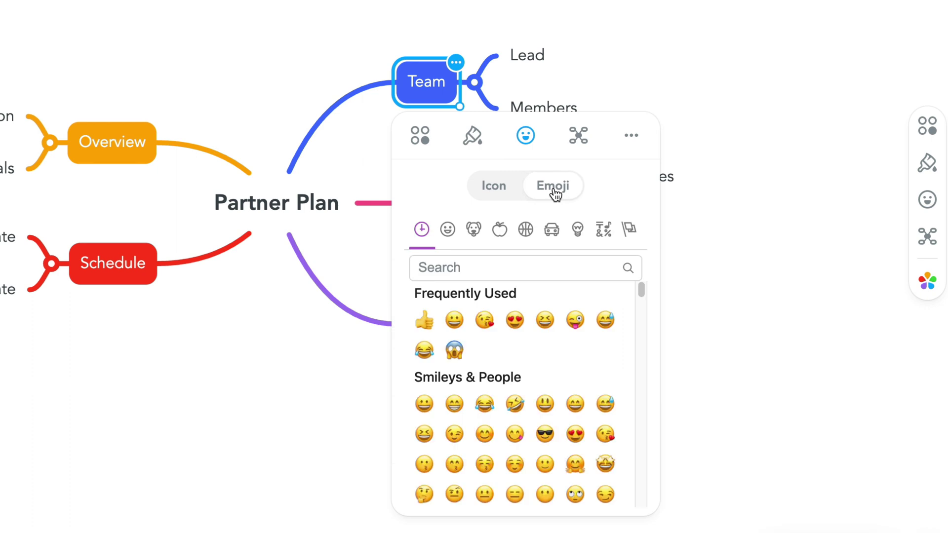
pyautogui.click(500, 186)
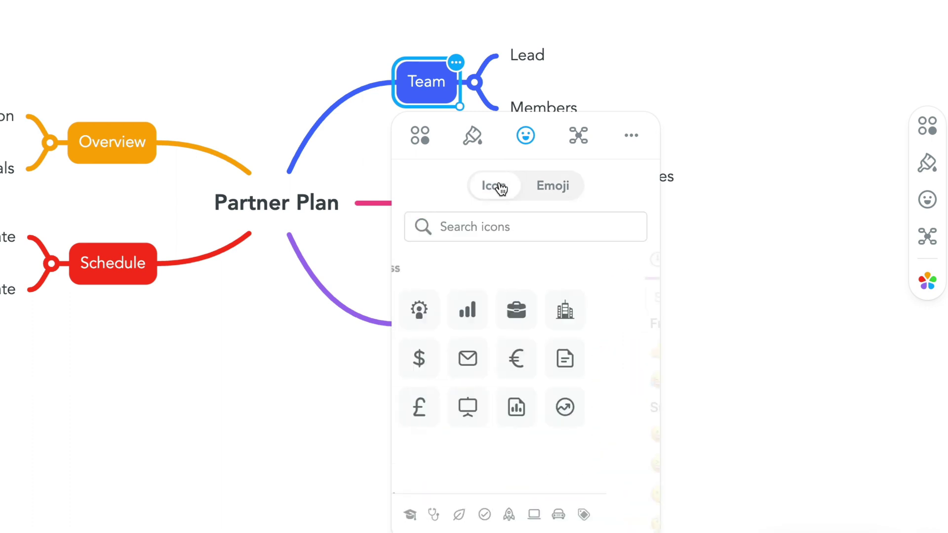
pyautogui.click(493, 228)
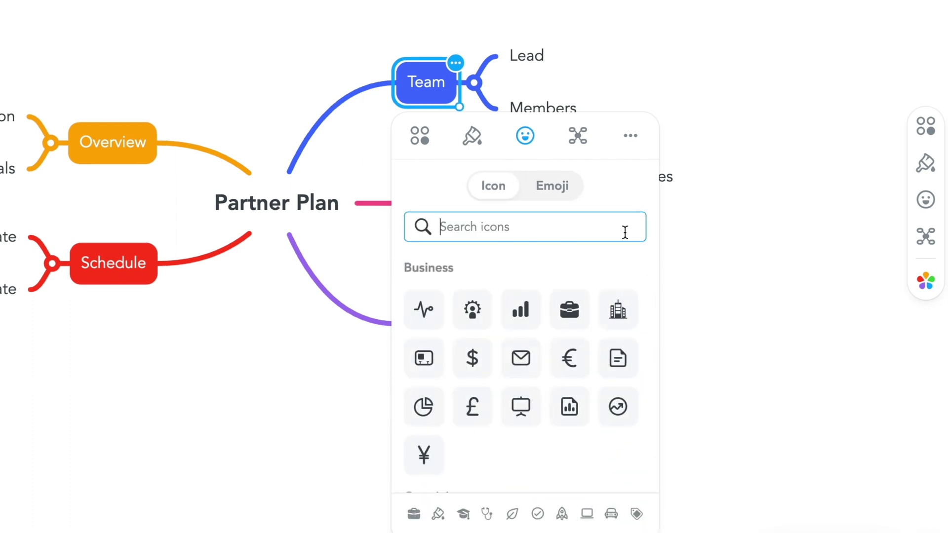
pyautogui.write('tea')
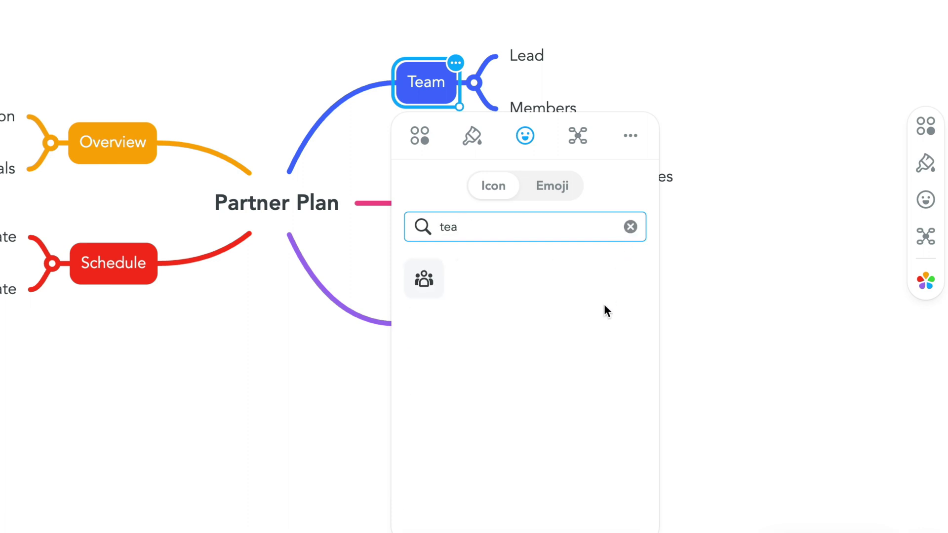
pyautogui.click(437, 287)
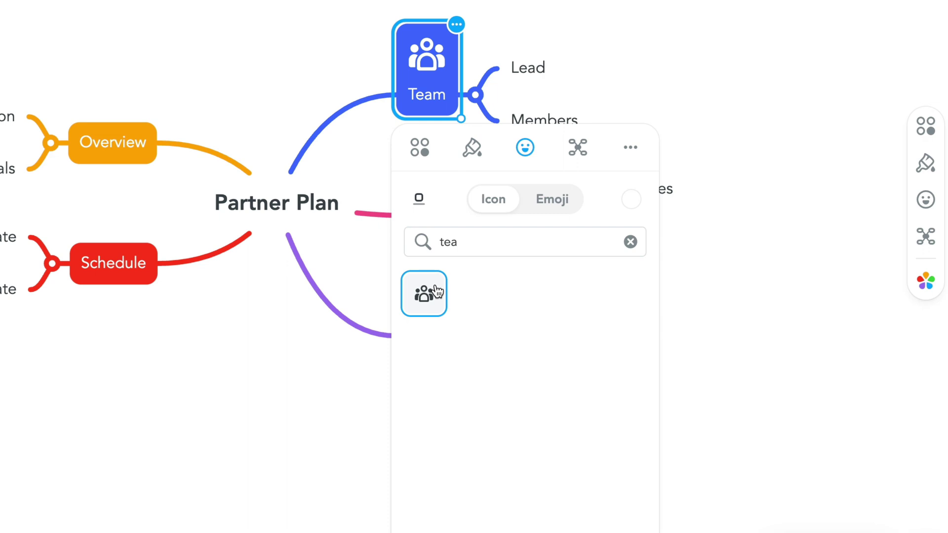
# - Position the Team icon to the left of its label
pyautogui.click(641, 202)
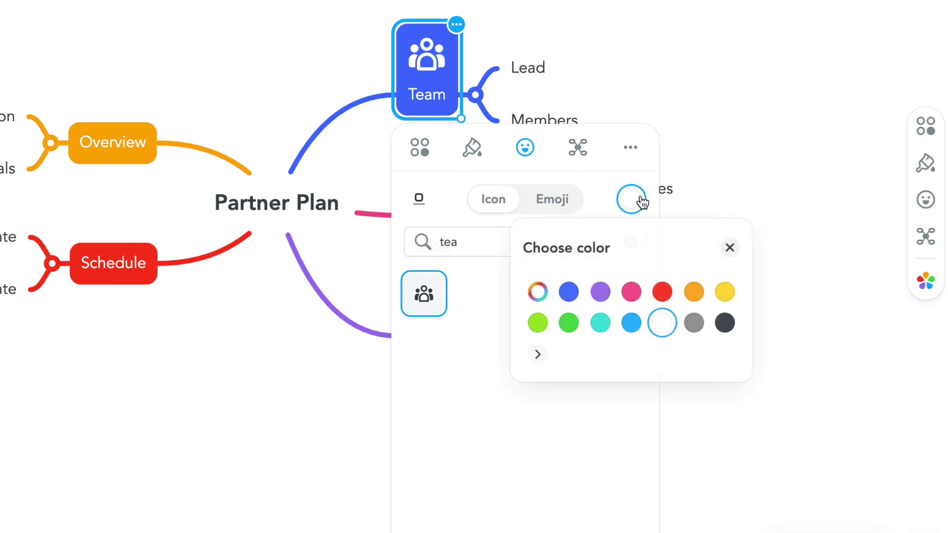
pyautogui.click(538, 359)
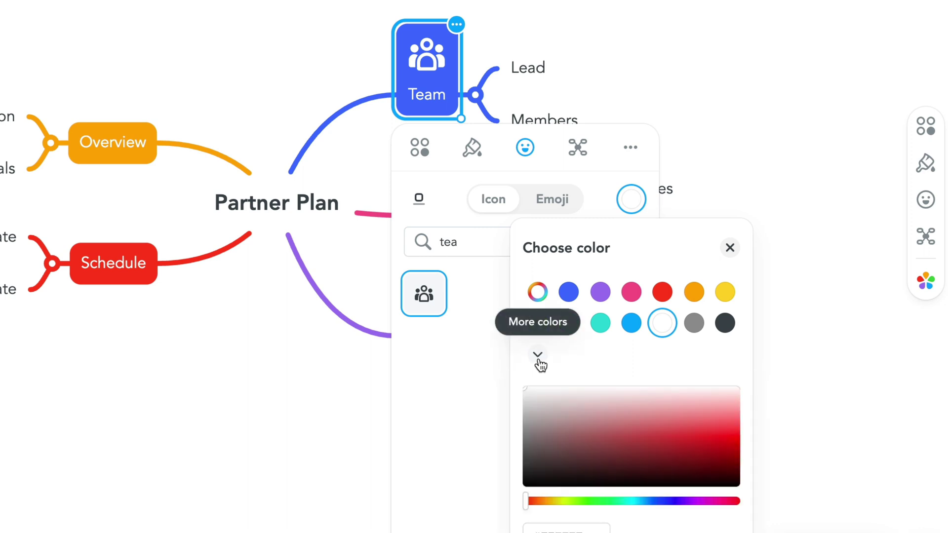
pyautogui.click(538, 358)
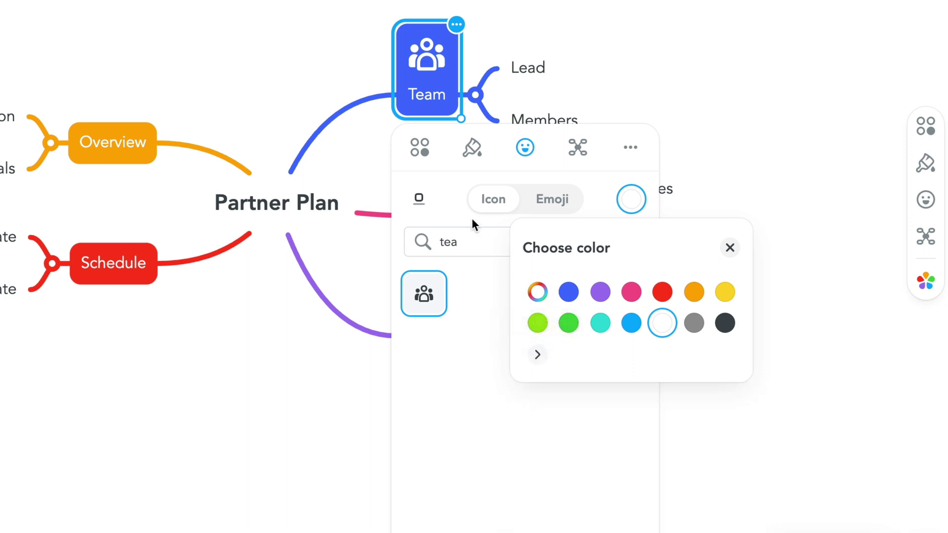
pyautogui.click(418, 202)
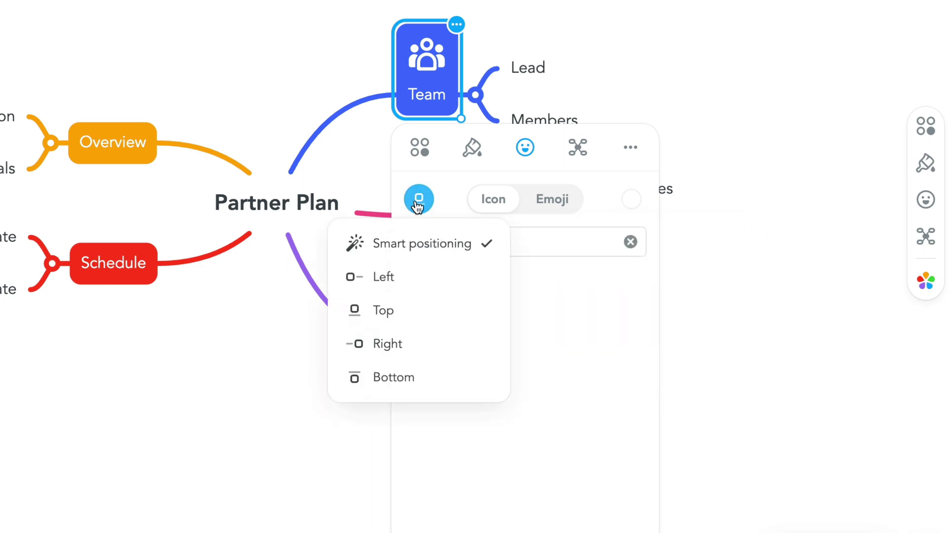
pyautogui.click(418, 275)
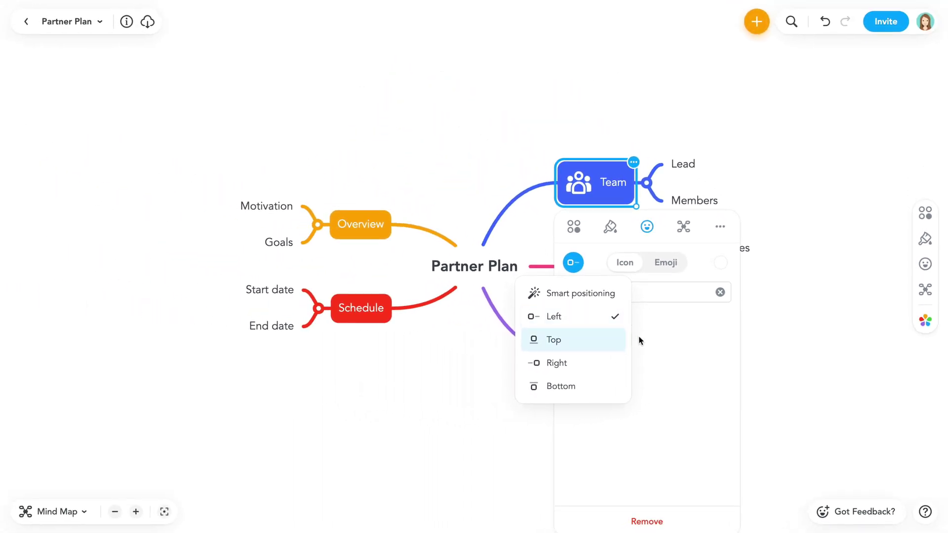
pyautogui.click(833, 337)
# - Drop the handshake photo onto the central Partner Plan topic
pyautogui.click(832, 337)
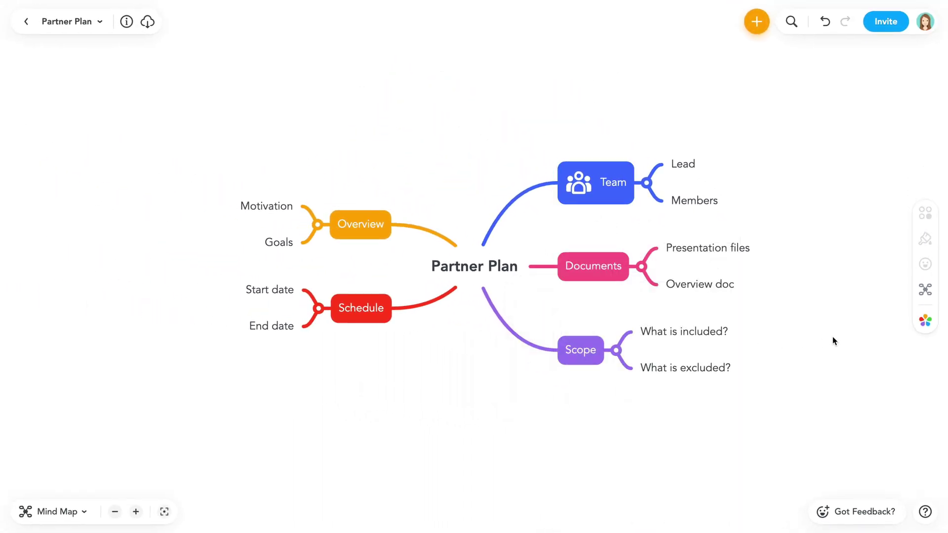
pyautogui.click(505, 269)
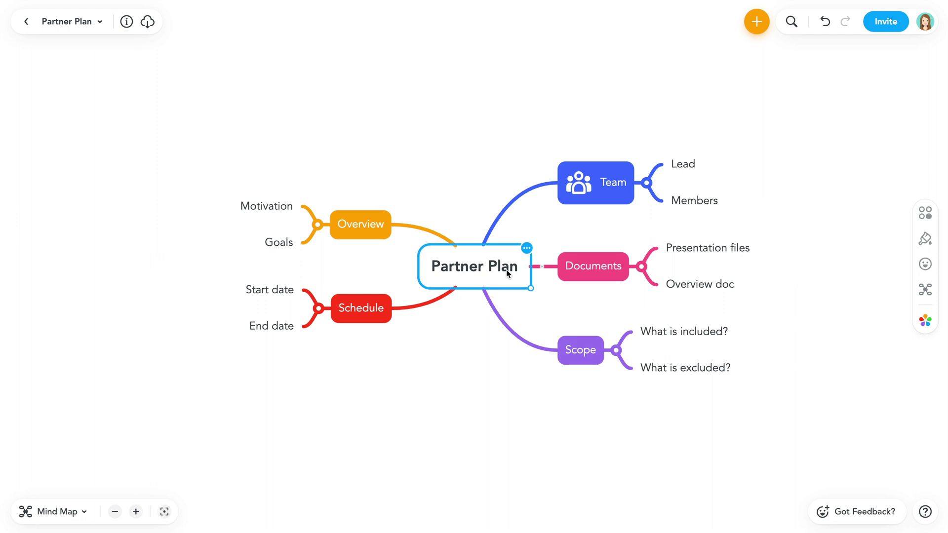
pyautogui.click(526, 249)
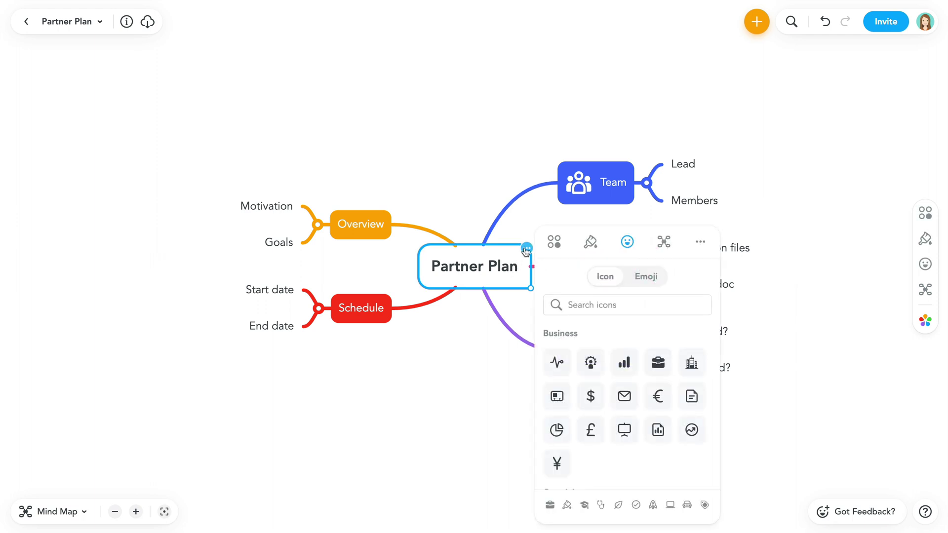
pyautogui.click(553, 243)
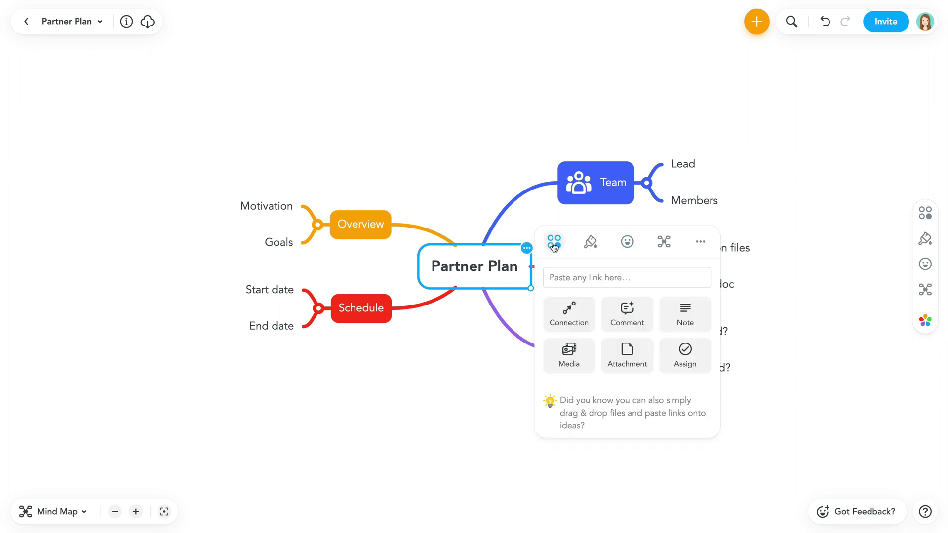
pyautogui.click(568, 358)
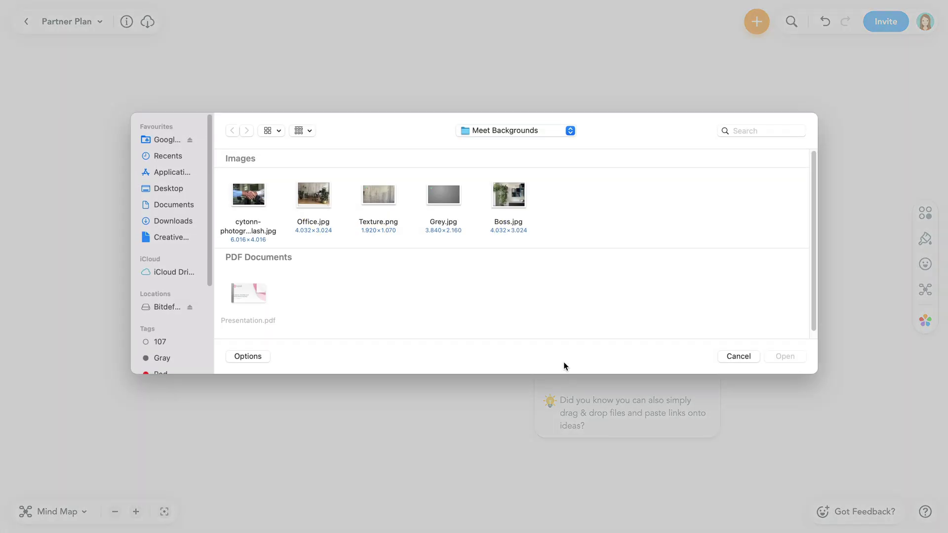
pyautogui.click(738, 356)
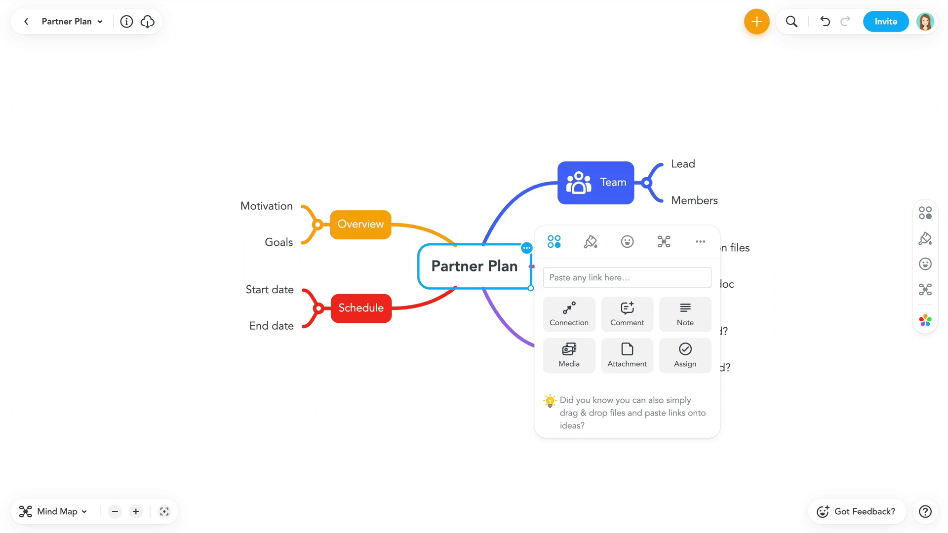
pyautogui.moveTo(947, 296); pyautogui.dragTo(497, 272)
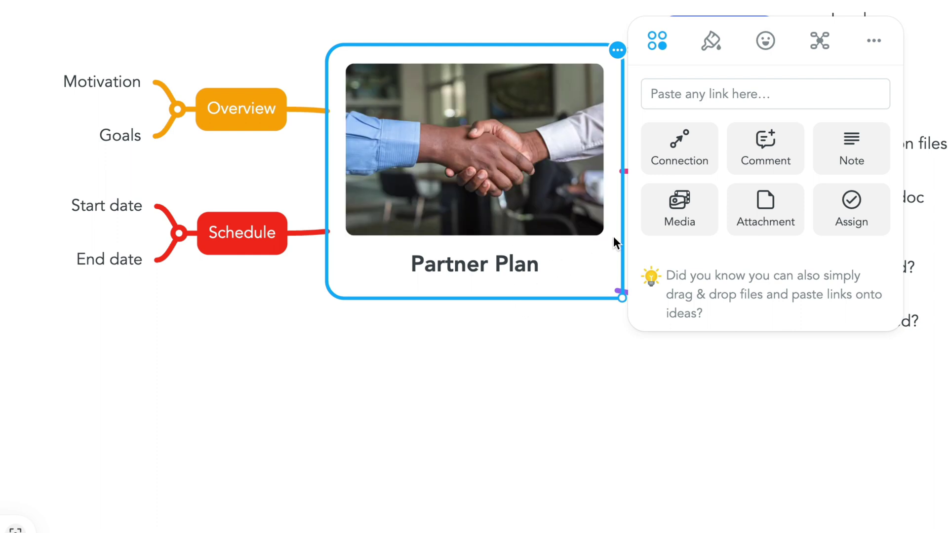
# - Change the photo layout so the Partner Plan title sits above the image
pyautogui.click(561, 202)
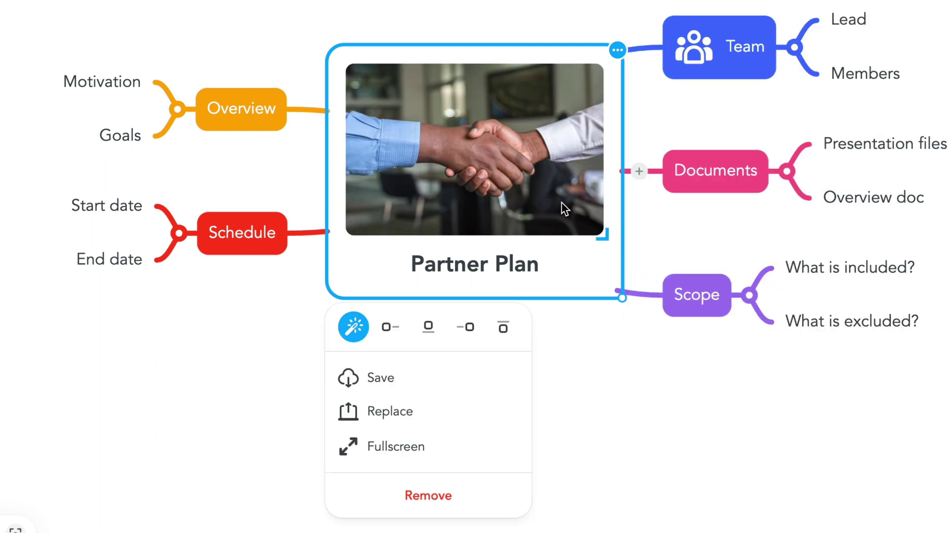
pyautogui.click(389, 326)
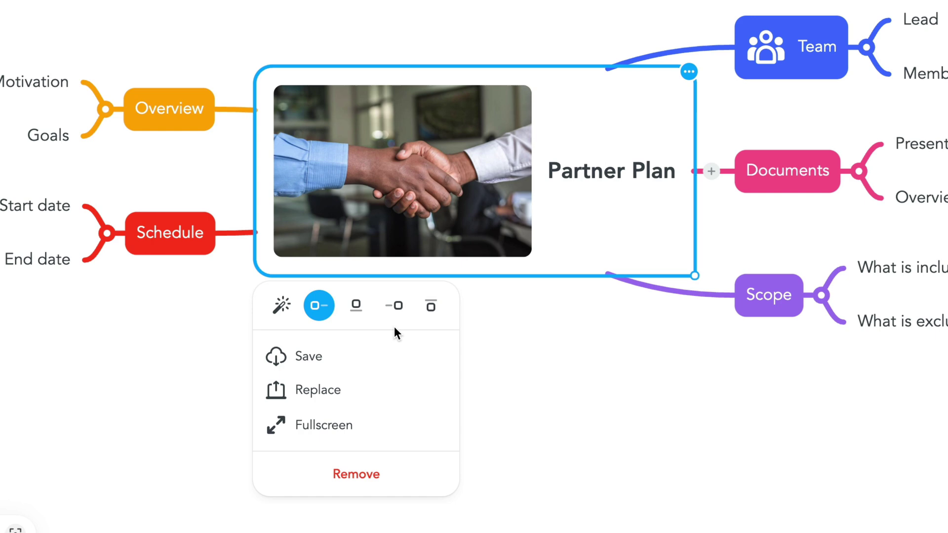
pyautogui.click(433, 307)
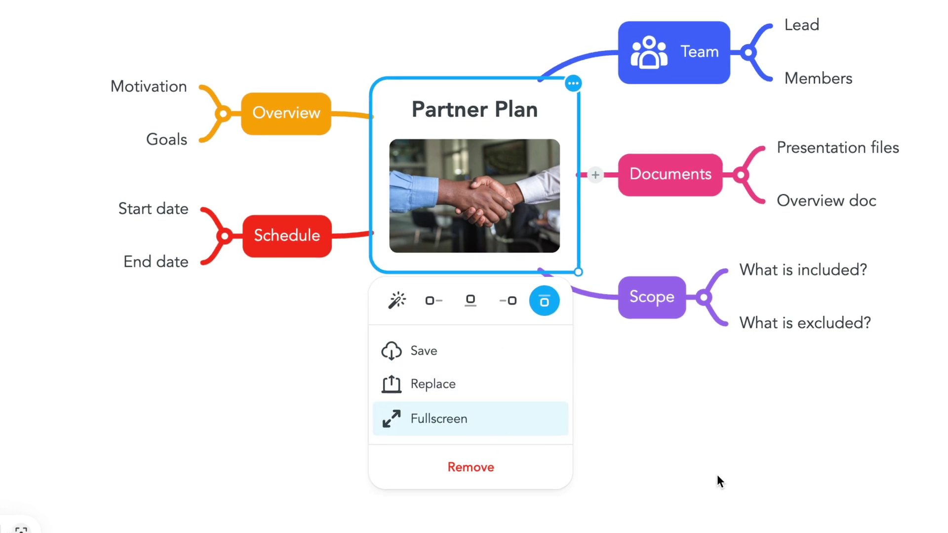
pyautogui.click(717, 475)
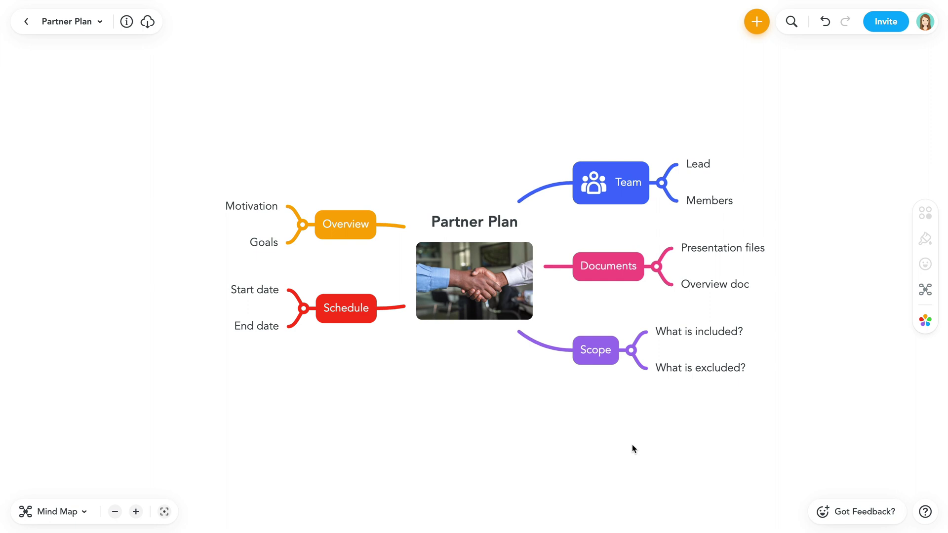
# - Add the note 'This is a note.' to the Overview doc topic and pin it
pyautogui.moveTo(640, 448); pyautogui.dragTo(585, 422)
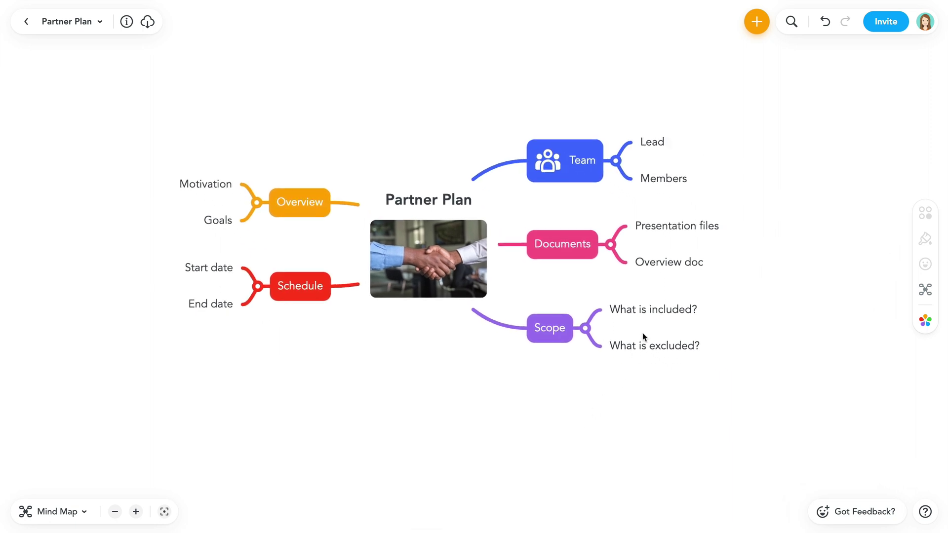
pyautogui.click(673, 262)
pyautogui.click(711, 254)
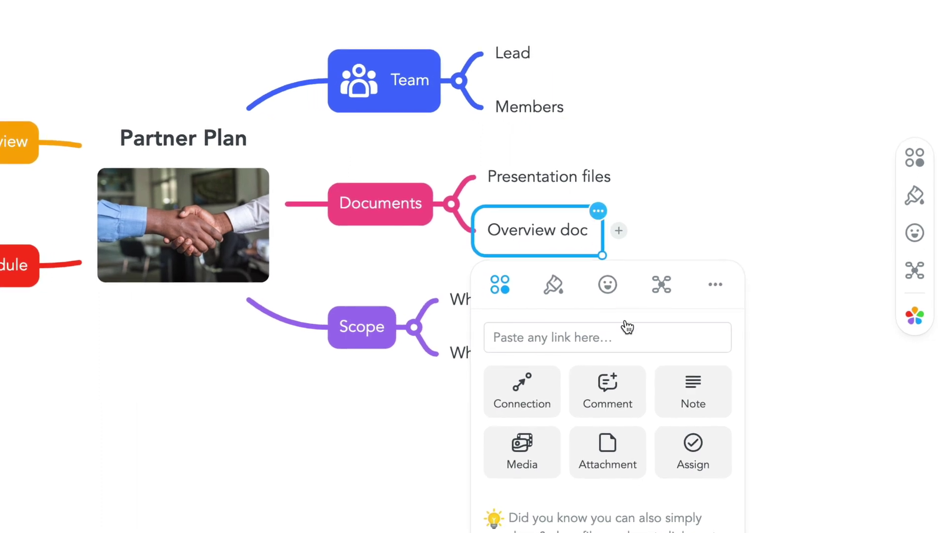
pyautogui.click(690, 396)
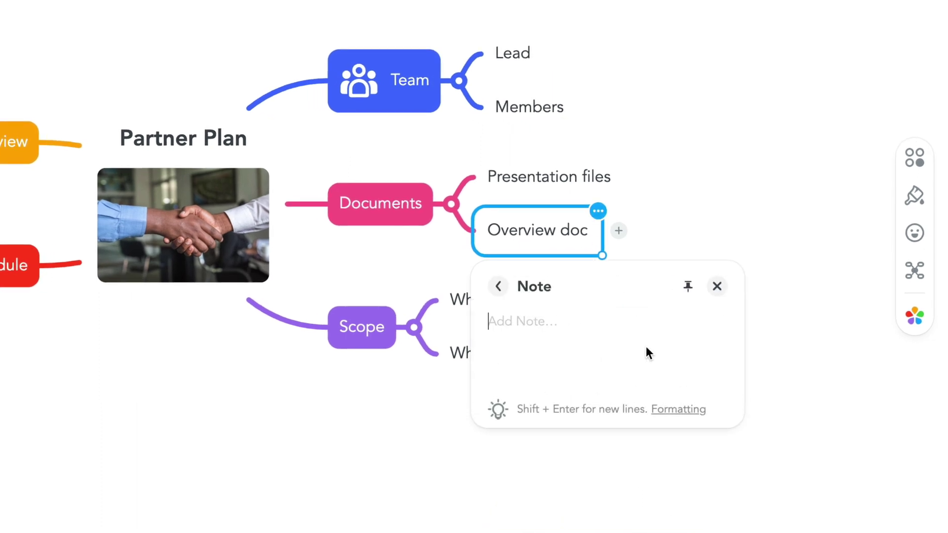
pyautogui.write('This is a note.')
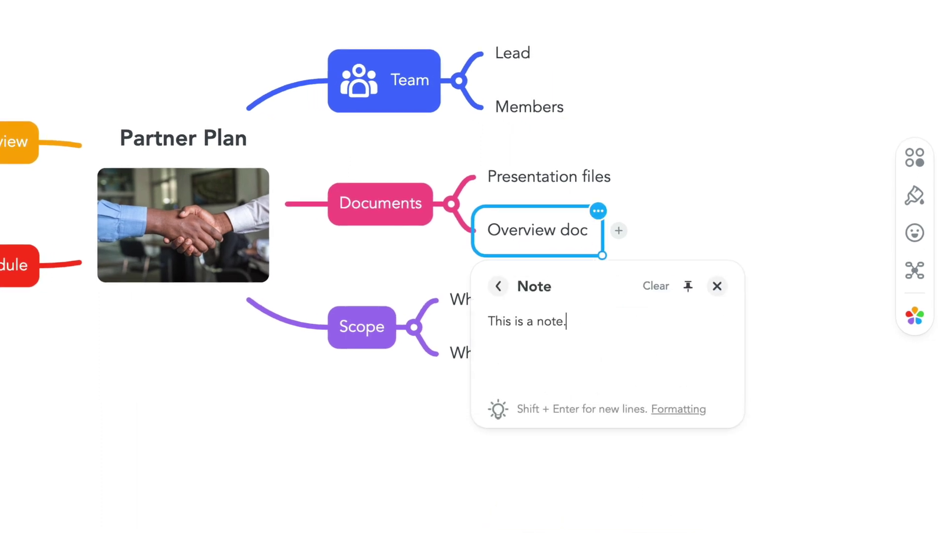
pyautogui.press('Return')
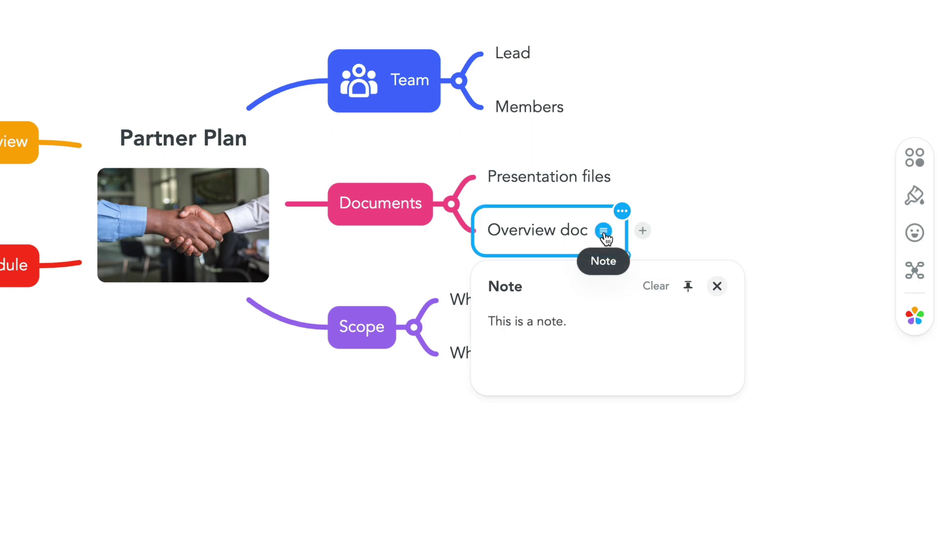
pyautogui.click(687, 289)
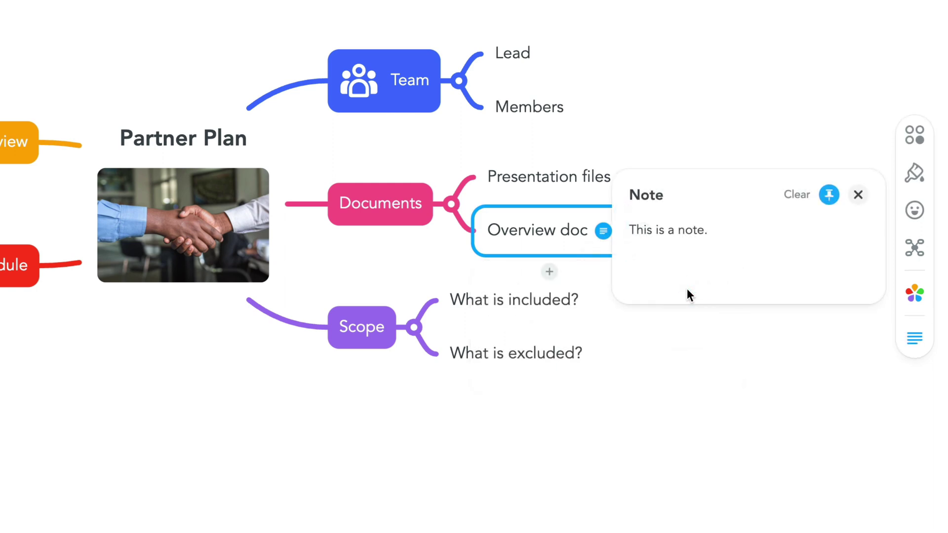
# - Paste a Lorem ipsum paragraph below the note text and view the Markdown formatting help
pyautogui.click(708, 235)
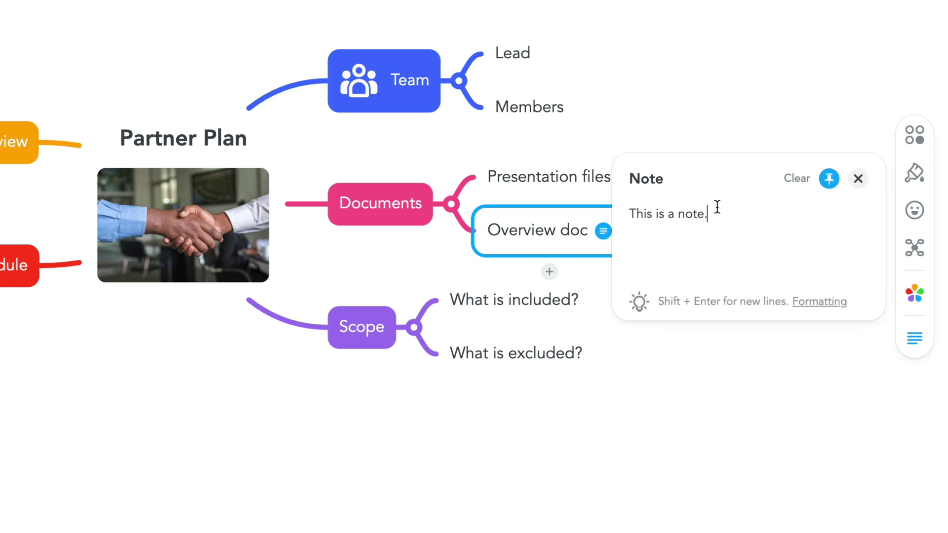
pyautogui.hotkey('shift', 'Return')
pyautogui.write('Lorem ipsum dolor sit amet, consectetur adipiscing elit, sed do eiusmod tempor incididunt ut labore et dolore magna aliqua. Libero nunc consequat interdum varius. Pretium quam vulputate dignissim suspendisse in est ante.')
pyautogui.hotkey('shift', 'Return')
pyautogui.hotkey('shift', 'Return')
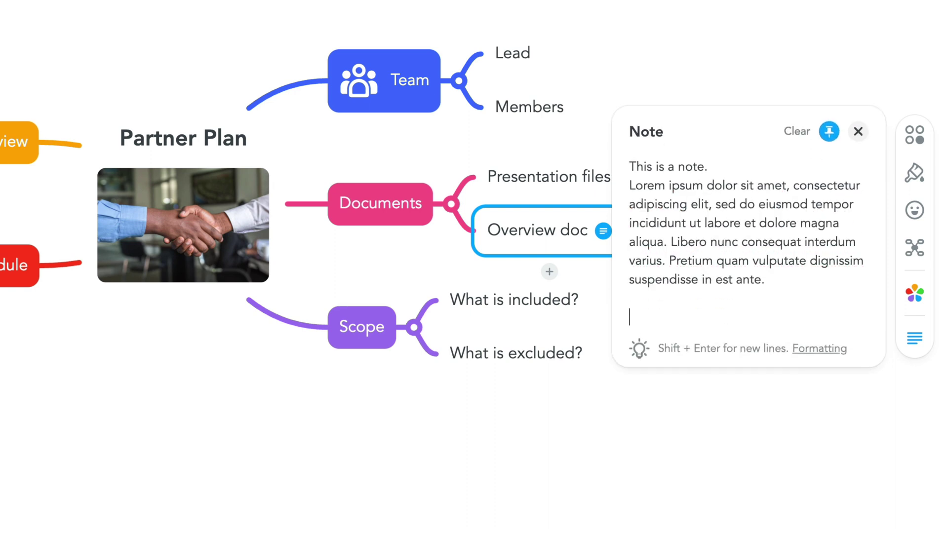
pyautogui.write('Lorem ipsum dolor sit amet, consectetur adipiscing elit, sed do eiusmod tempor incididunt ut labore et dolore magna aliqua. Libero nunc consequat interdum varius. Pretium quam vulputate dignissim suspendisse in est ante.')
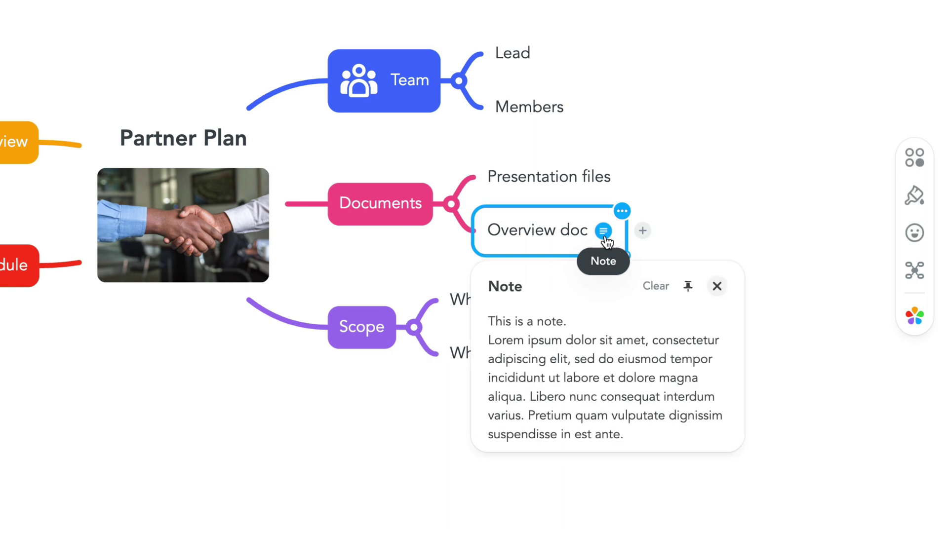
pyautogui.click(630, 425)
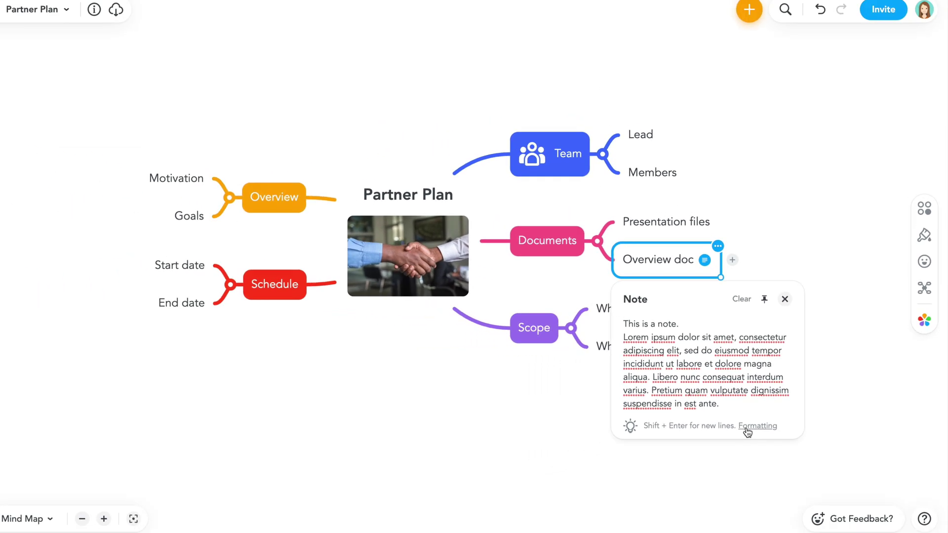
pyautogui.click(746, 429)
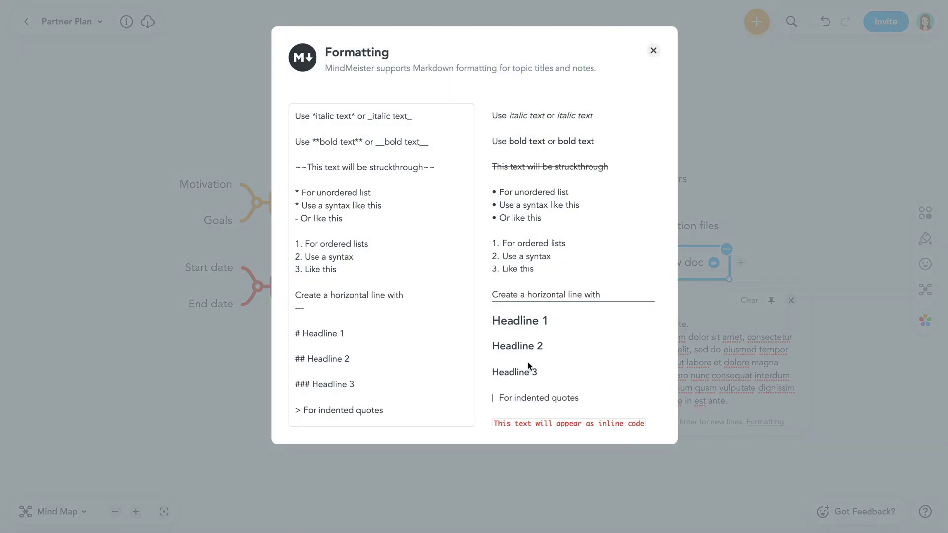
pyautogui.click(784, 458)
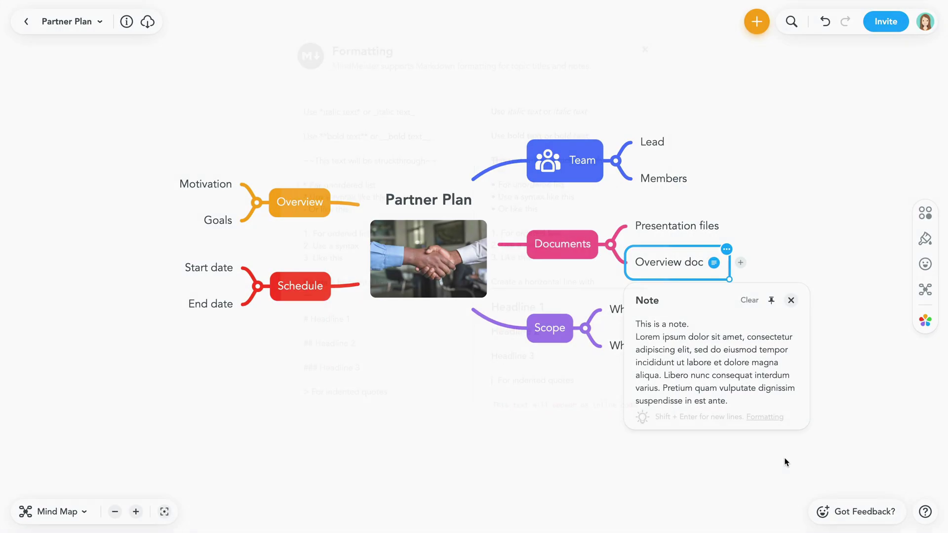
pyautogui.click(786, 462)
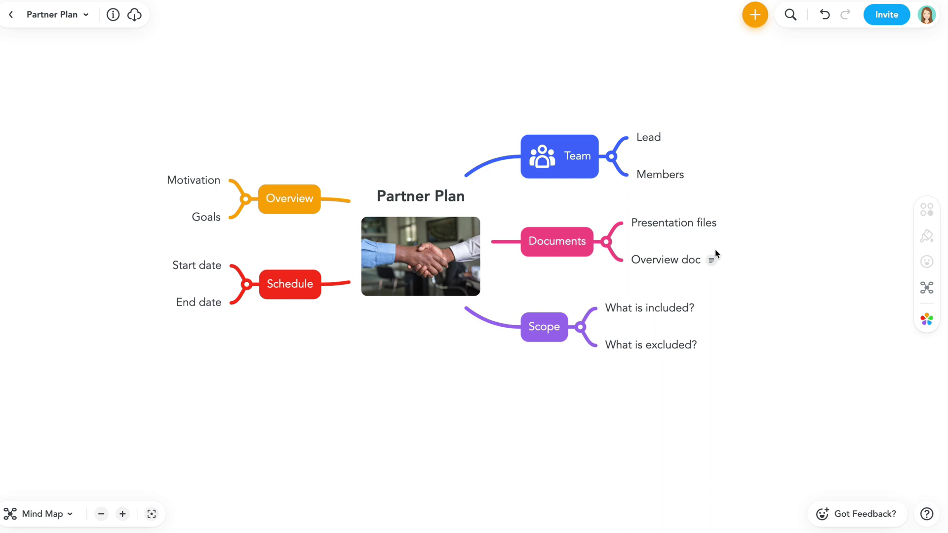
pyautogui.click(679, 225)
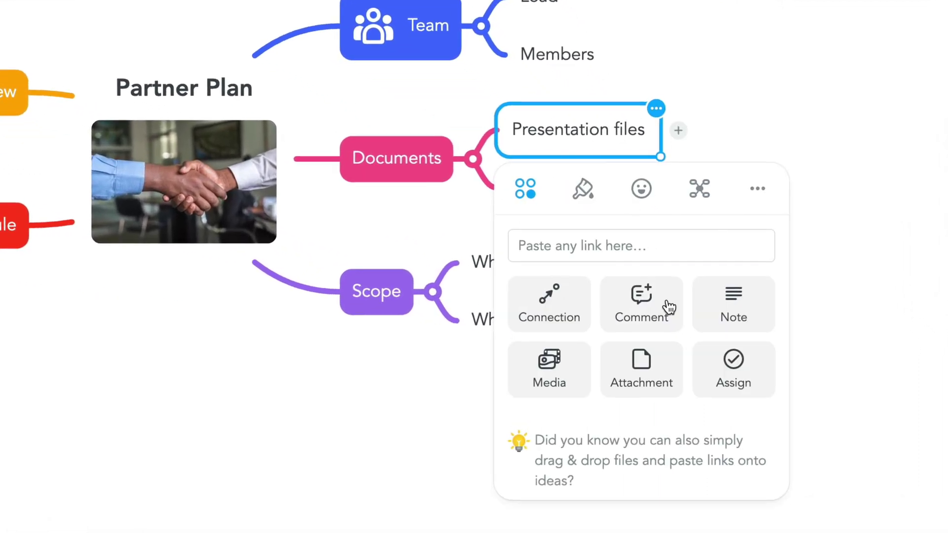
pyautogui.click(630, 248)
pyautogui.write('www.')
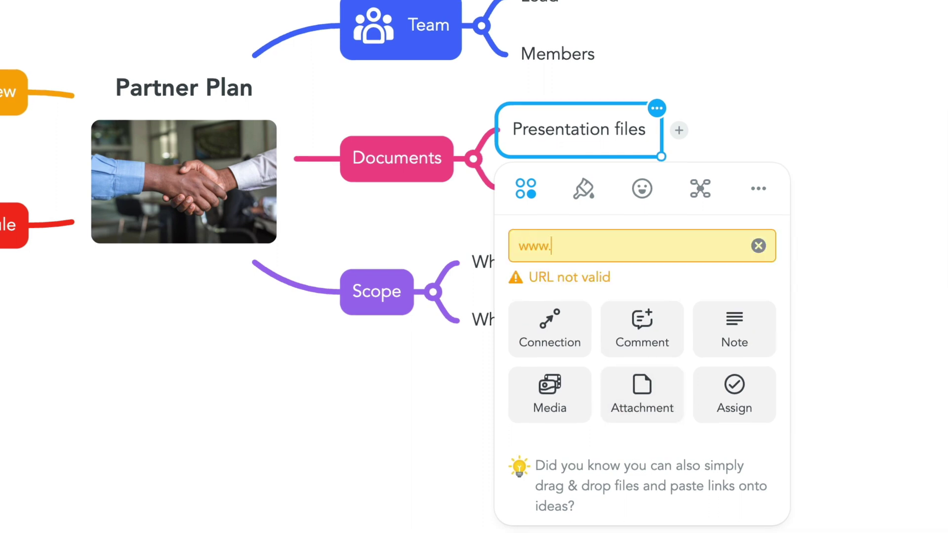
pyautogui.write('mindmeister.com')
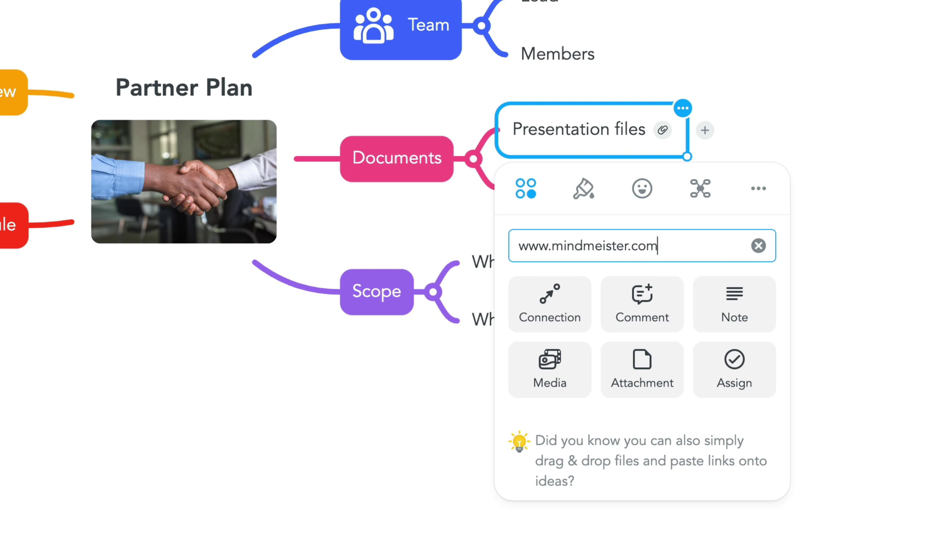
# - Upload Presentation.pdf as a second attachment and preview its pages 2 and 3
pyautogui.click(642, 386)
pyautogui.click(620, 312)
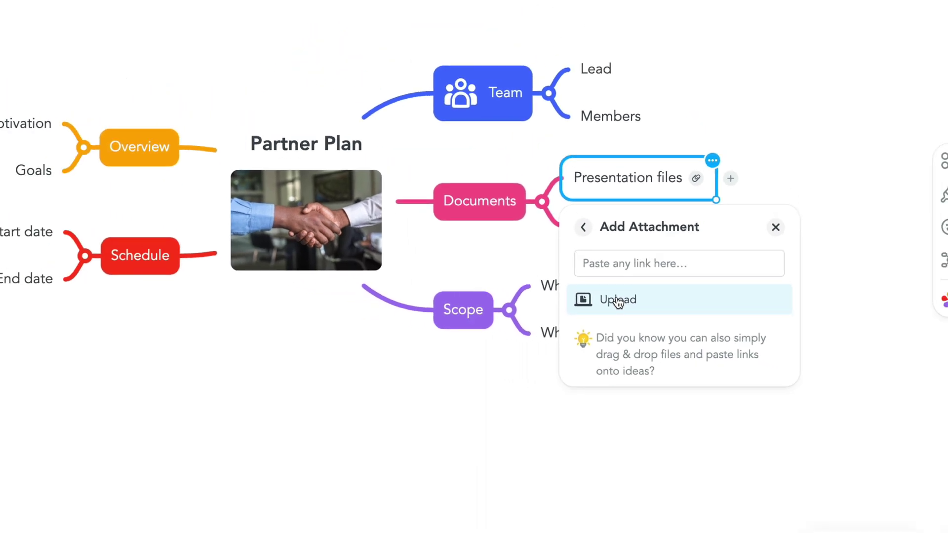
pyautogui.click(618, 302)
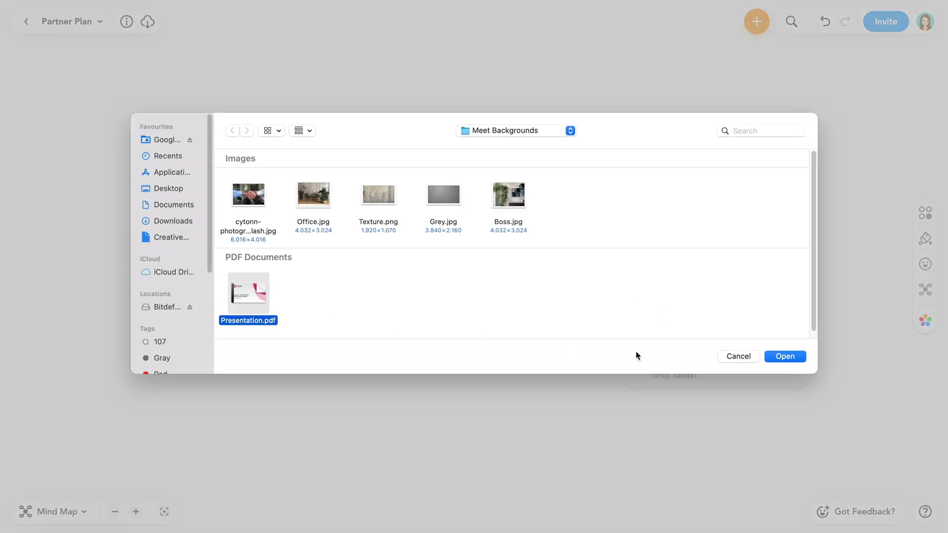
pyautogui.click(774, 357)
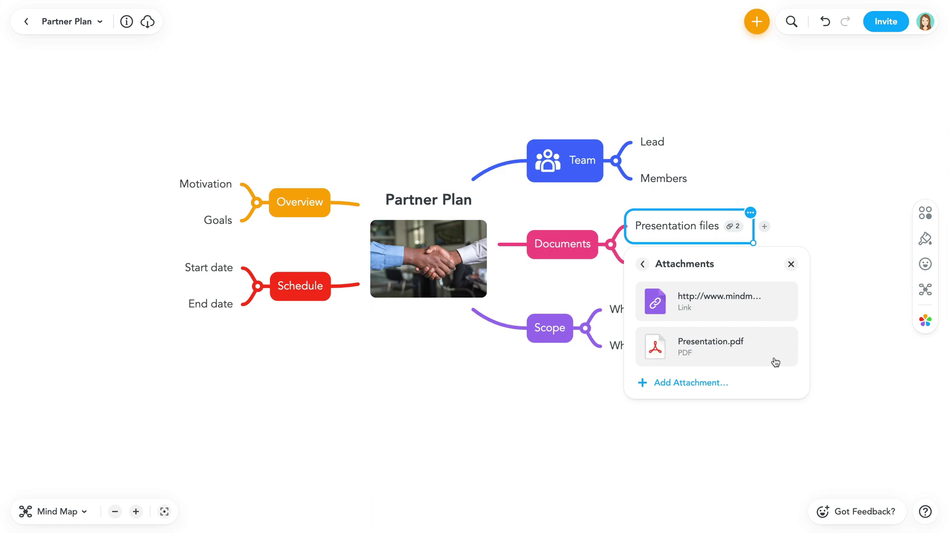
pyautogui.click(739, 356)
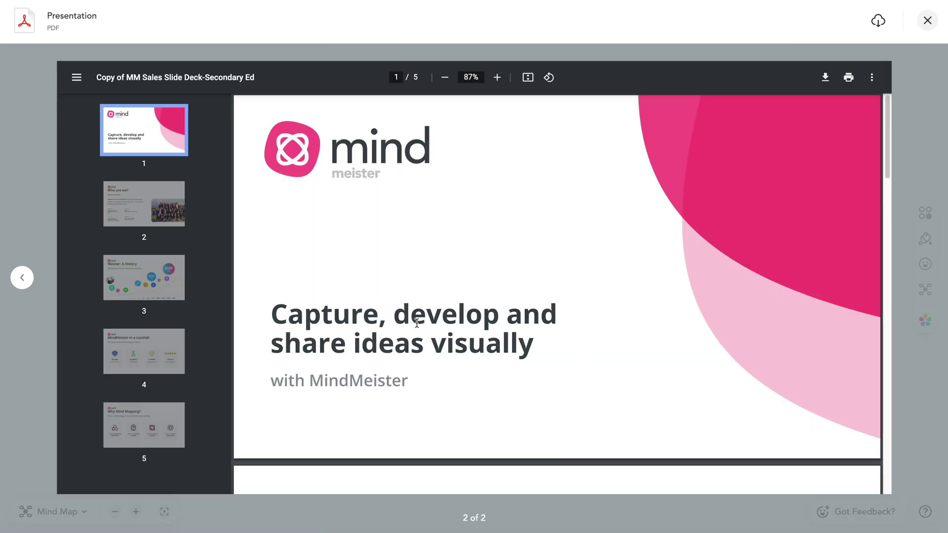
pyautogui.click(182, 221)
pyautogui.click(178, 258)
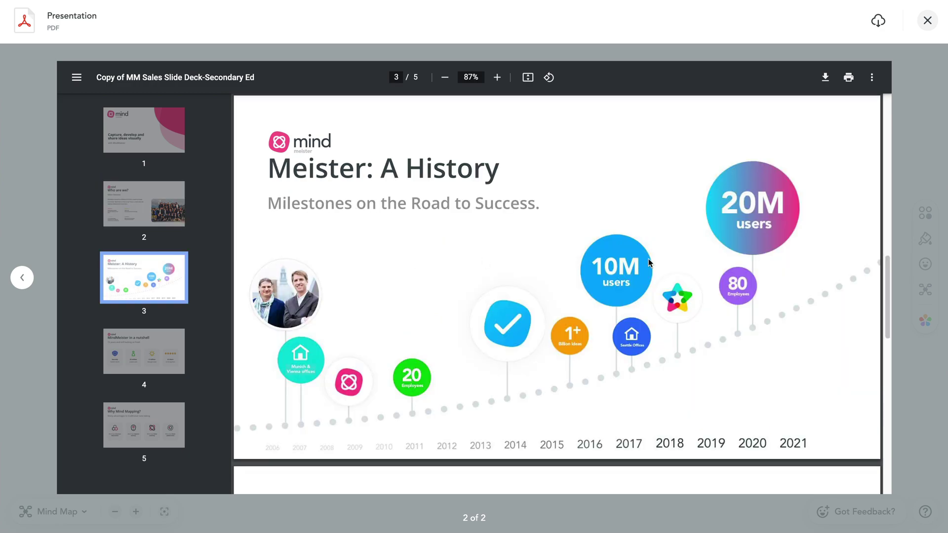
pyautogui.click(910, 262)
pyautogui.click(839, 295)
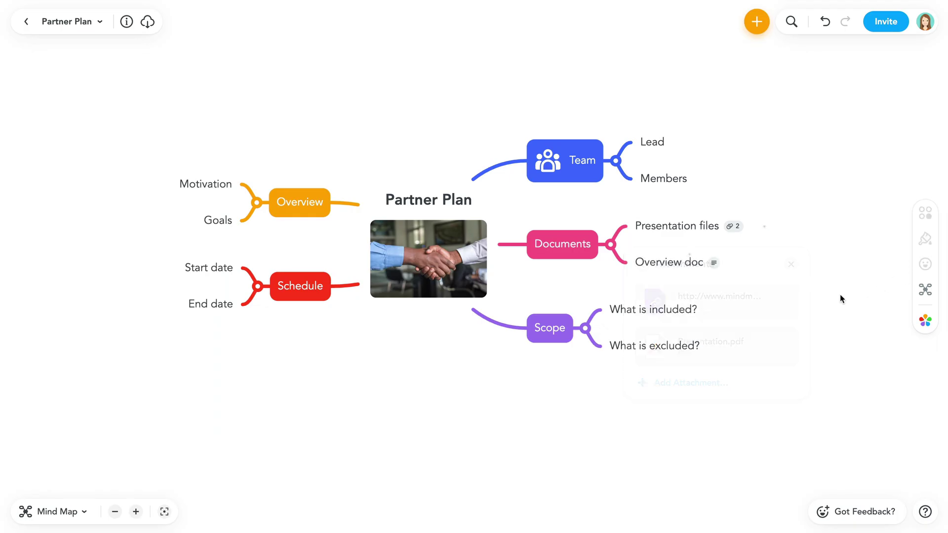